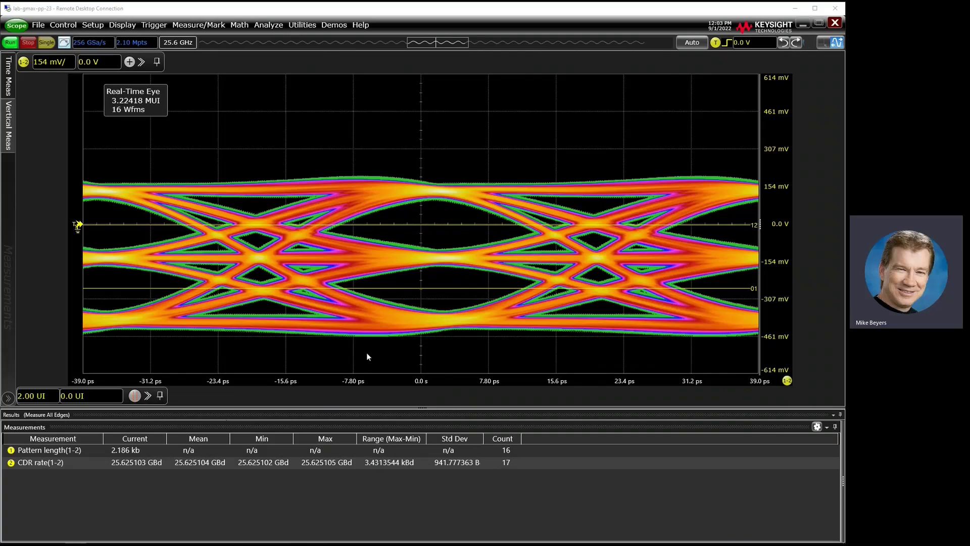
Open Signal Type Setup from the Setup menu for the PAM-3 signal and nudge the dialog upward.
{"action": "left_click", "coordinate": [93, 23]}
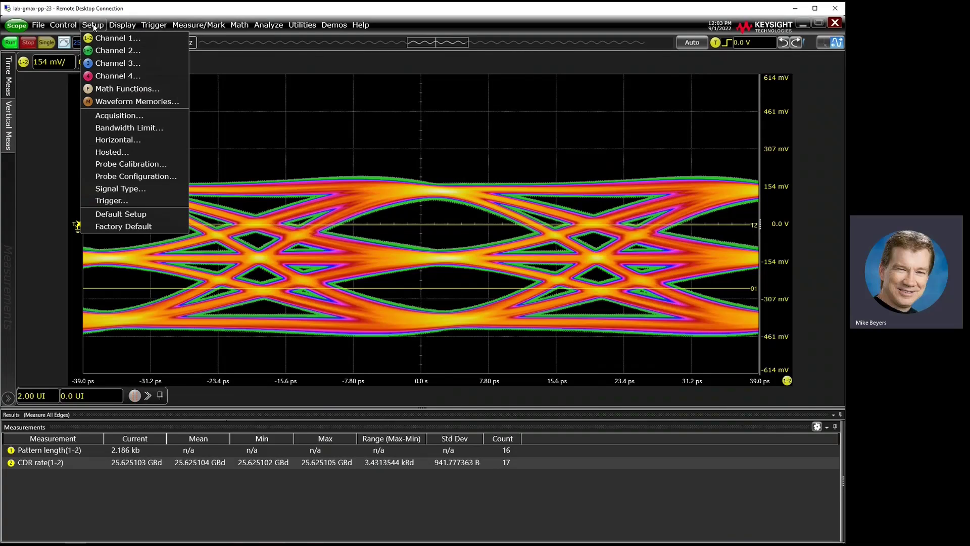
{"action": "left_click", "coordinate": [105, 189]}
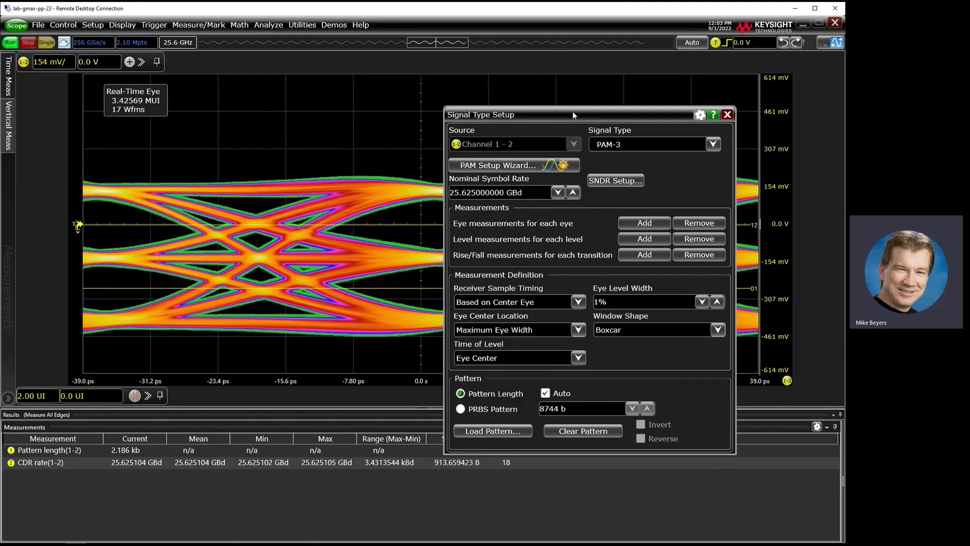
{"action": "left_click_drag", "start_coordinate": [572, 111], "coordinate": [576, 88]}
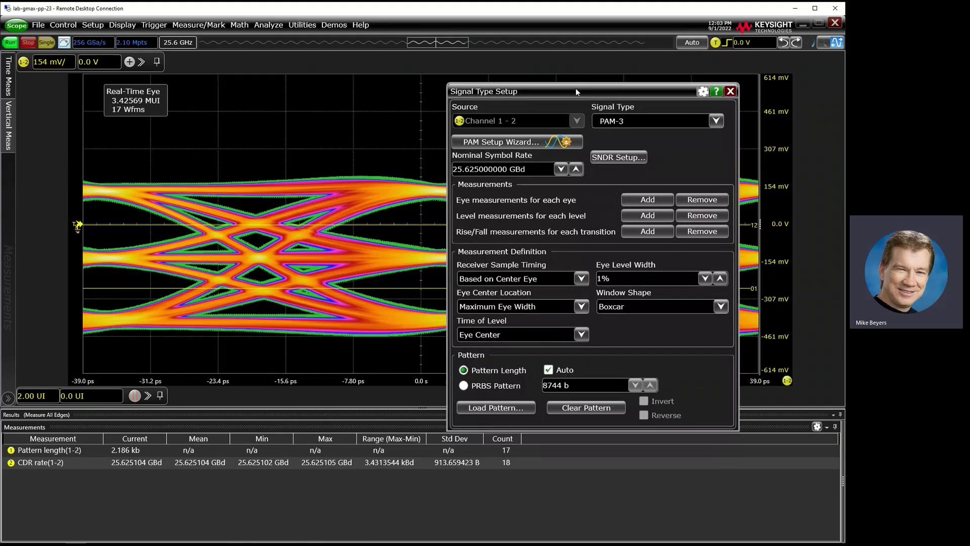
Open the USB4v2 SNDR Setup and enable the SNDR Input, Error and Linear Fit Pulse Response waveforms.
{"action": "left_click", "coordinate": [617, 156]}
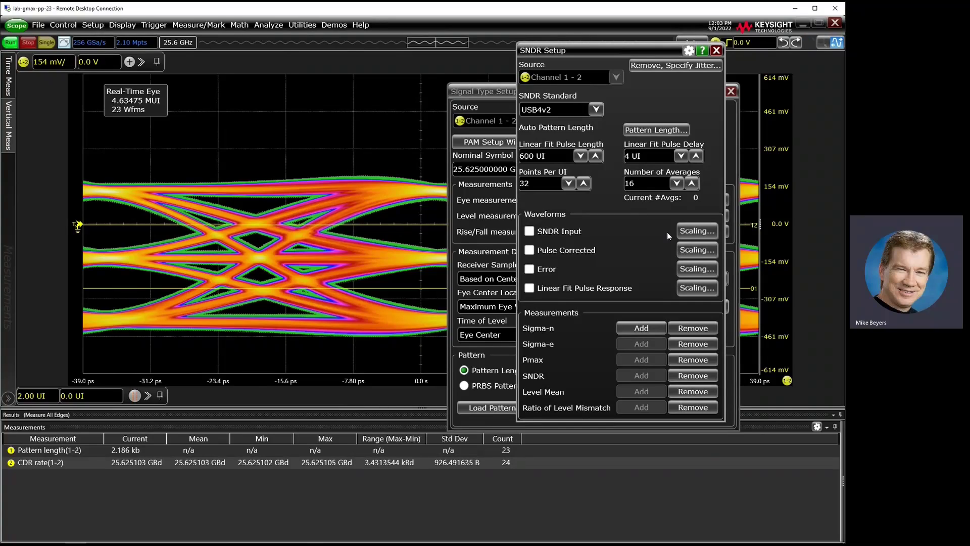
{"action": "left_click", "coordinate": [529, 232]}
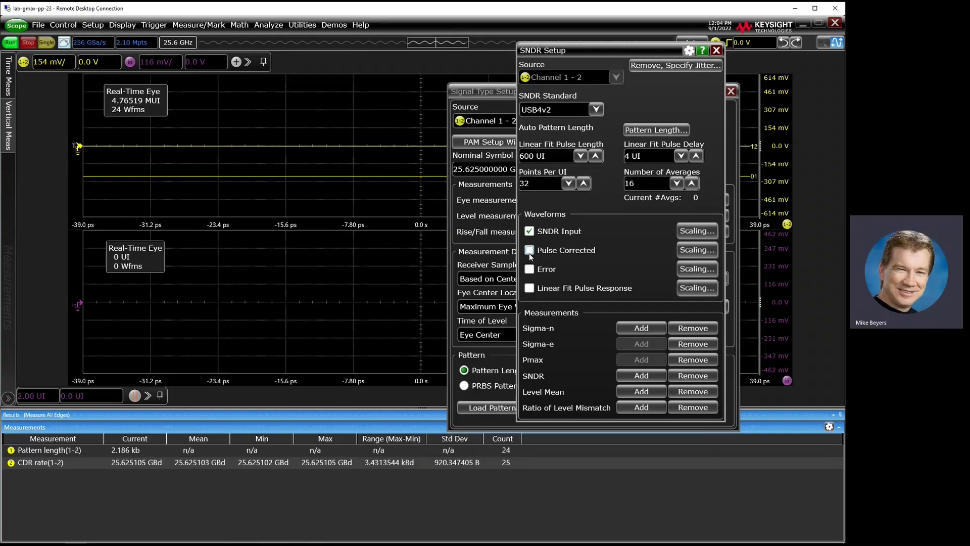
{"action": "left_click", "coordinate": [528, 268]}
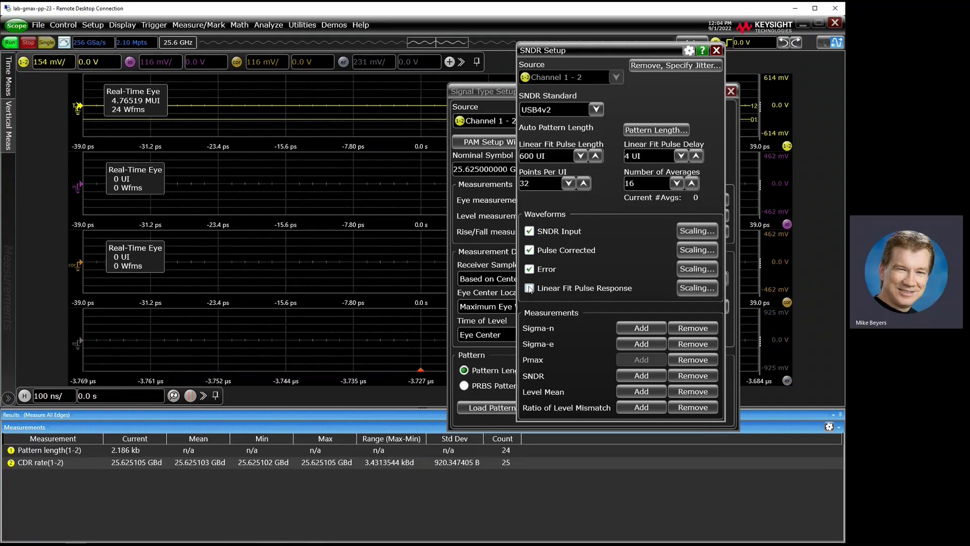
{"action": "left_click", "coordinate": [529, 288]}
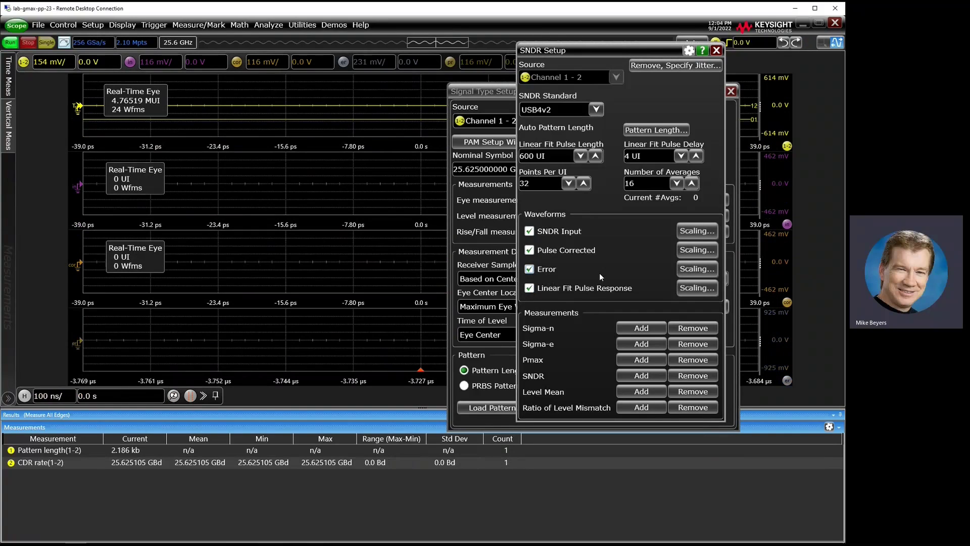
In SNDR Setup, add the Sigma-n, Sigma-e, Pmax, SNDR and Ratio of Level Mismatch measurements.
{"action": "left_click", "coordinate": [639, 328]}
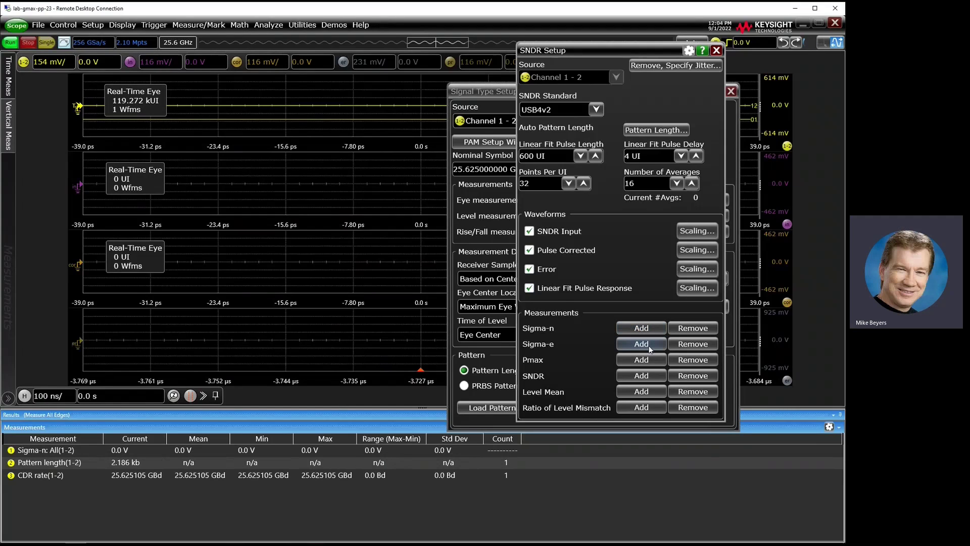
{"action": "left_click", "coordinate": [641, 344]}
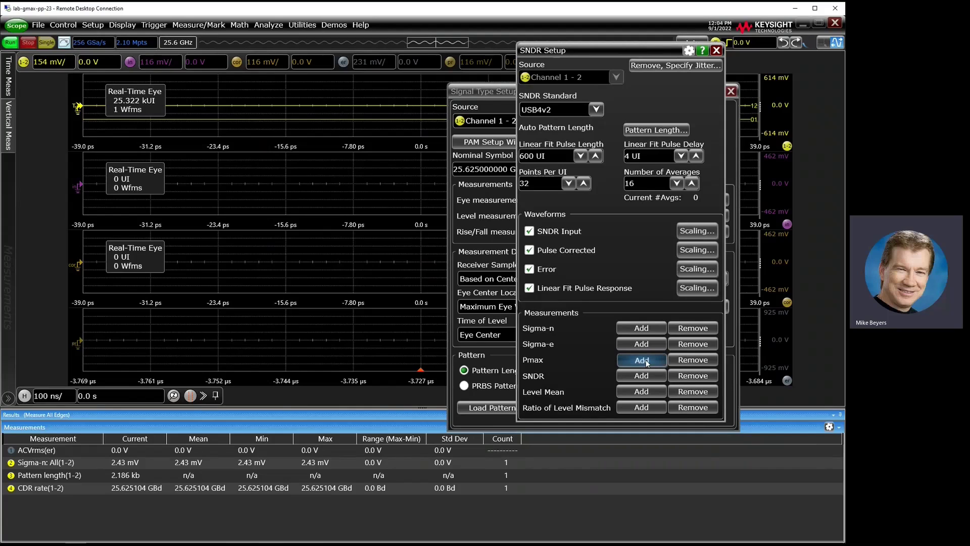
{"action": "left_click", "coordinate": [641, 361]}
{"action": "left_click", "coordinate": [642, 376]}
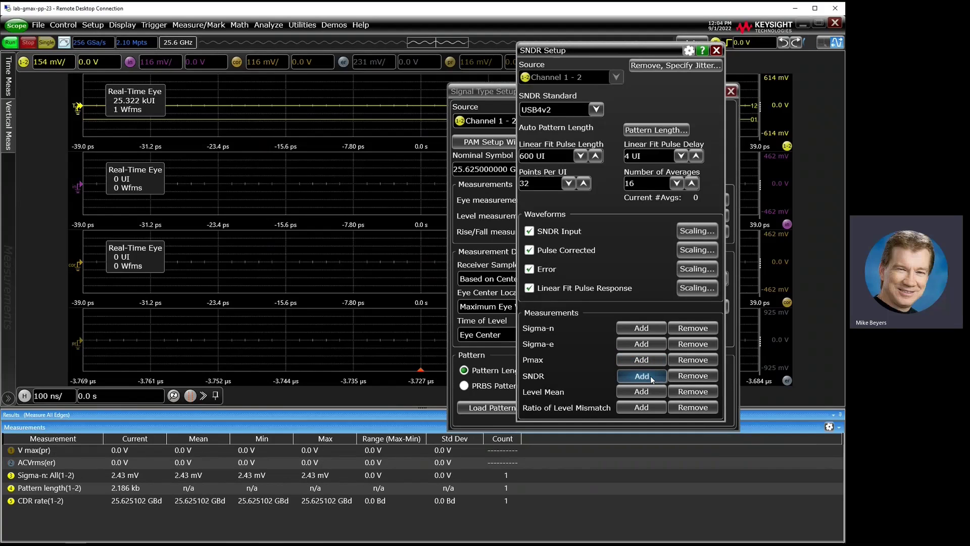
{"action": "left_click", "coordinate": [640, 409]}
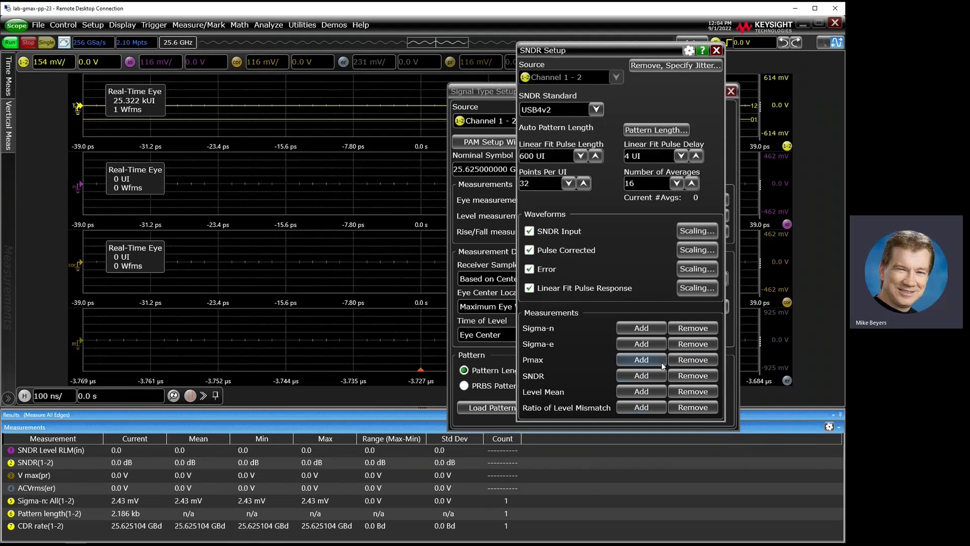
Close the SNDR Setup and Signal Type Setup dialogs, leaving the eye displays and results table visible.
{"action": "left_click", "coordinate": [717, 51]}
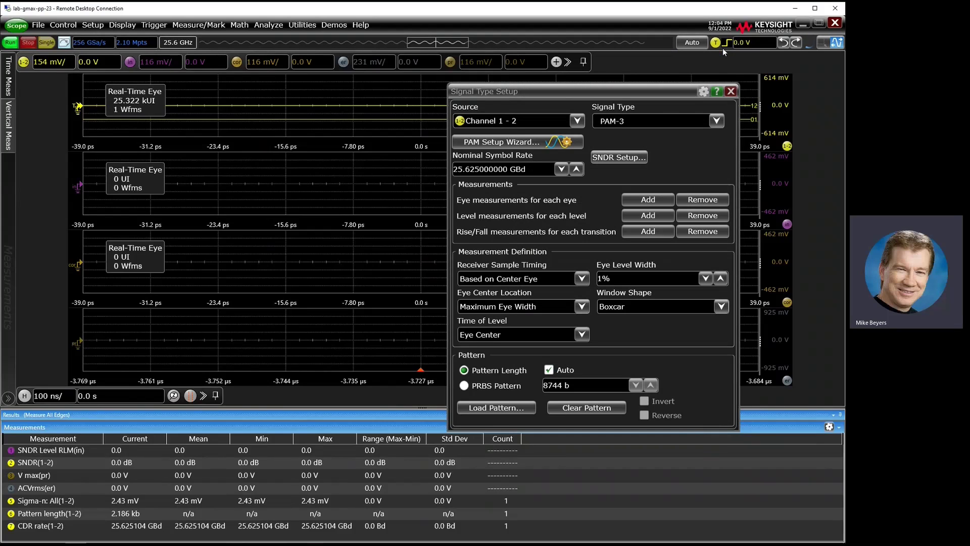
{"action": "left_click", "coordinate": [730, 91]}
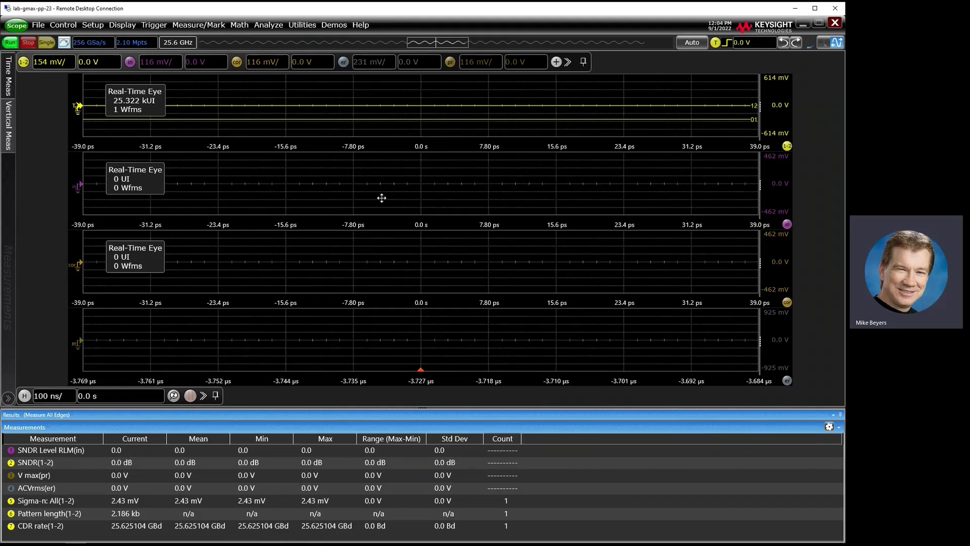